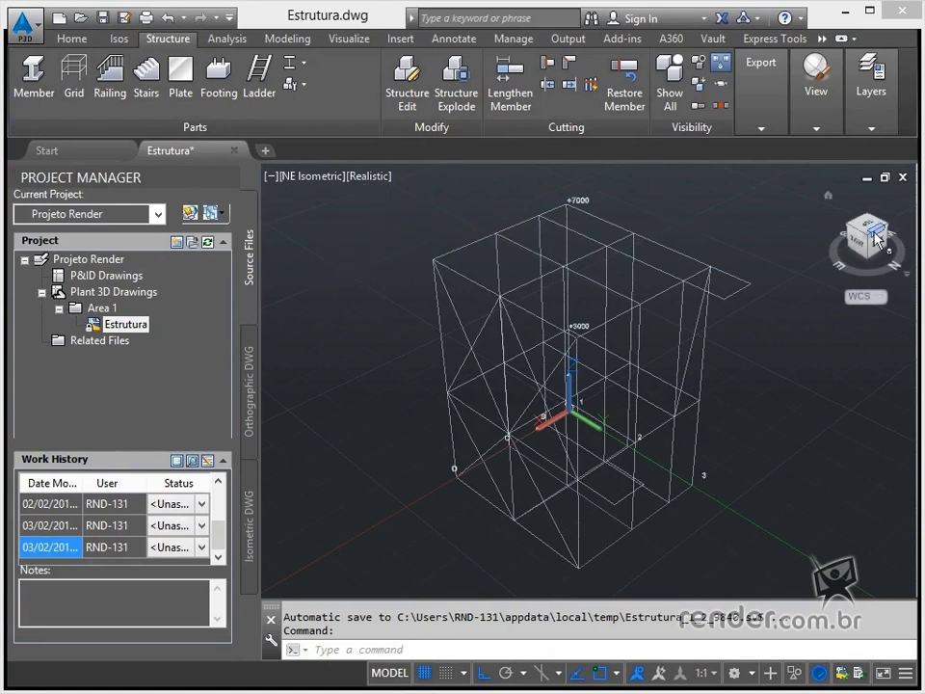
- Orbit the grid through the northwest, northeast and southeast isometric views, ending on northeast
drag(867, 240, 852, 237)
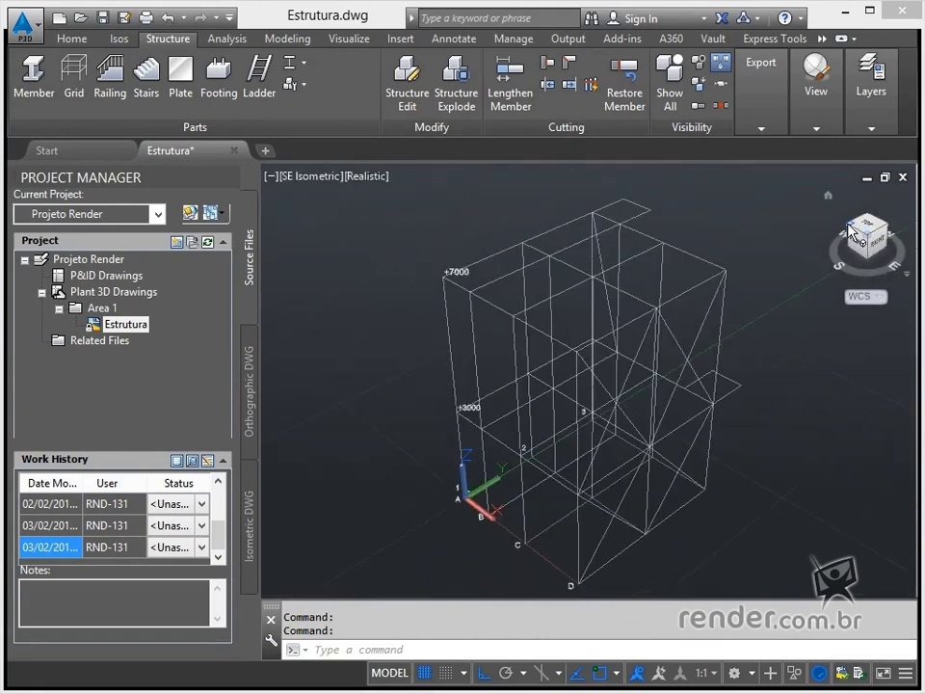
click(851, 228)
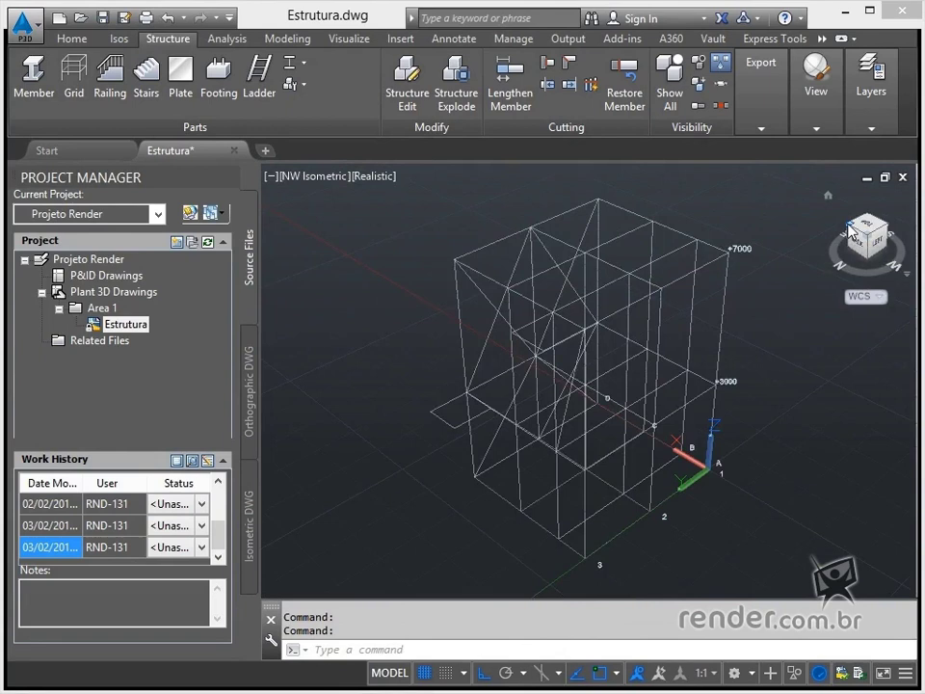
click(850, 229)
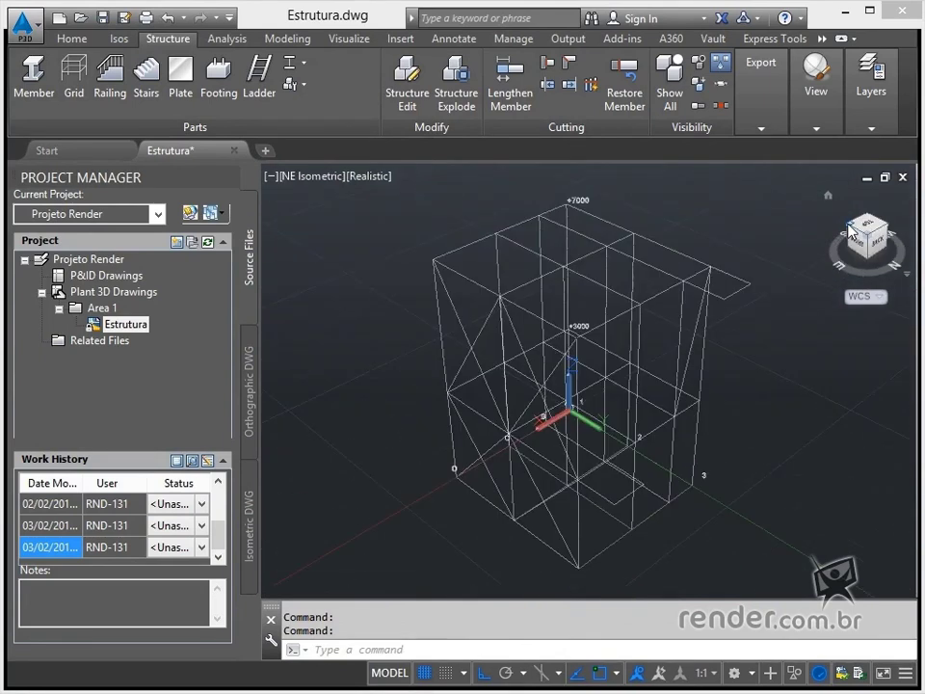
click(849, 231)
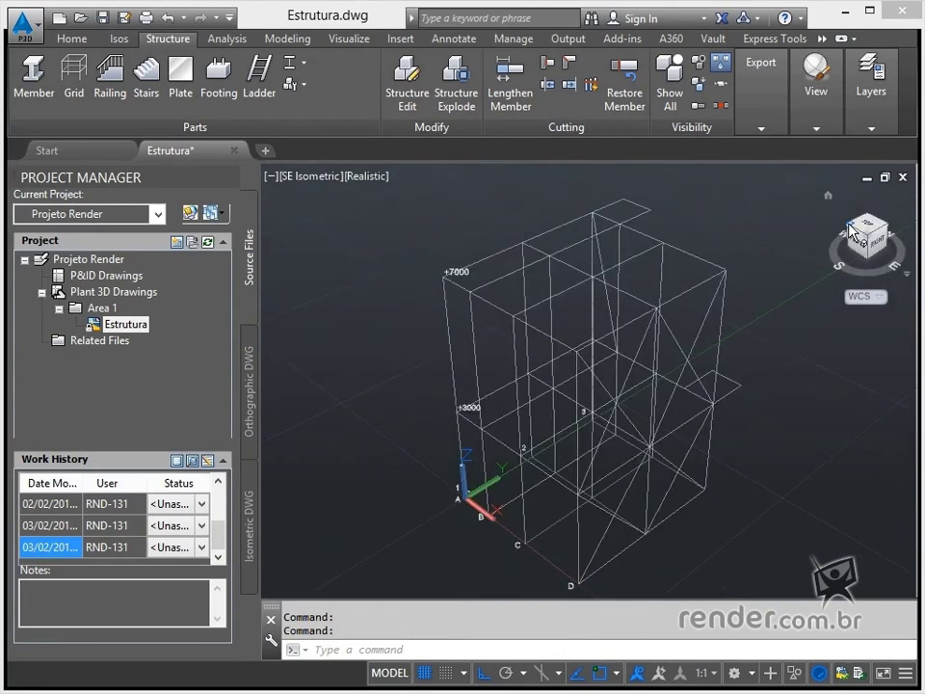
click(887, 227)
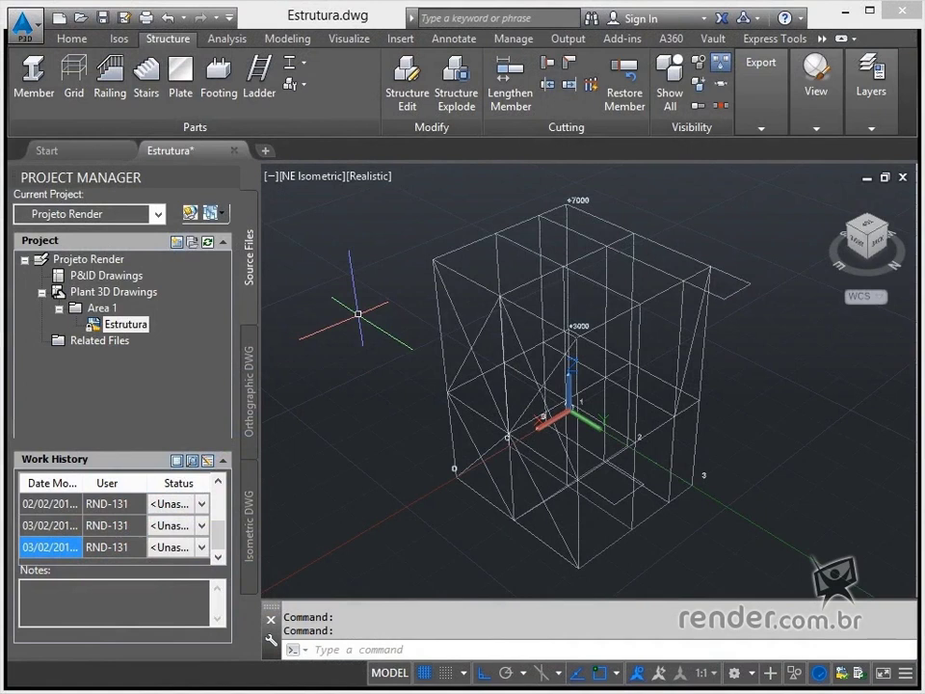
- After cancelling a false start, launch PLANTSTEELMEMBER from the 'plant' command suggestions
click(32, 104)
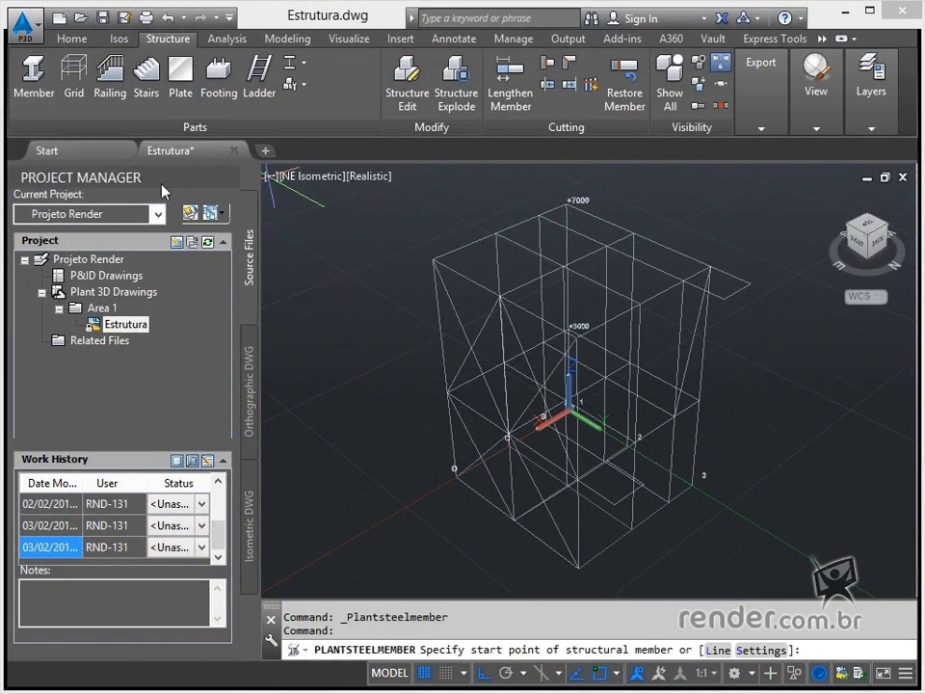
key(Escape)
click(397, 426)
key(Escape)
key(Escape)
text(pla)
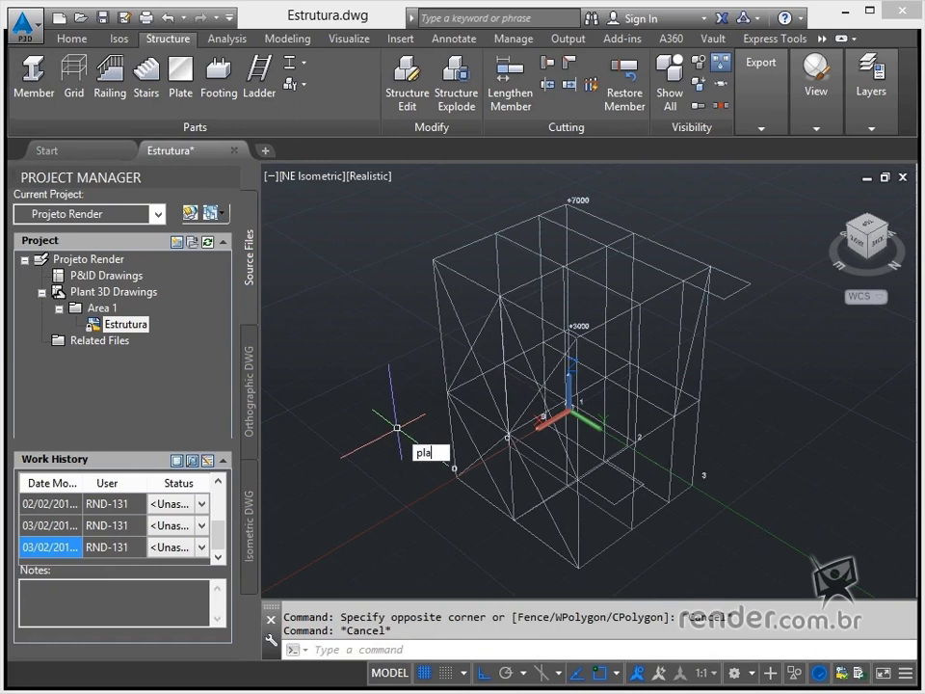
text(nt)
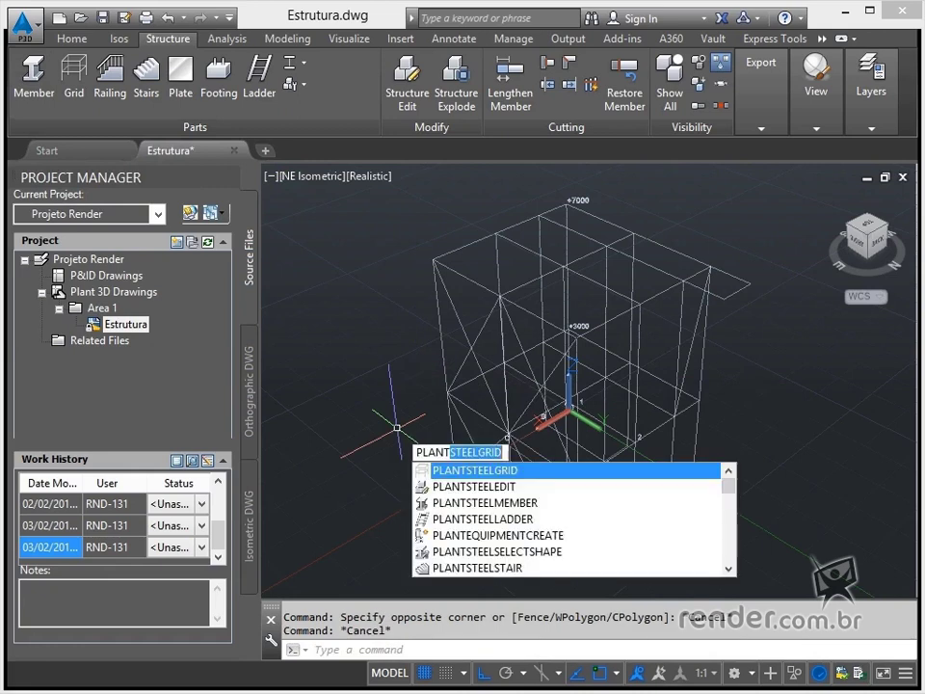
key(Down)
key(Down)
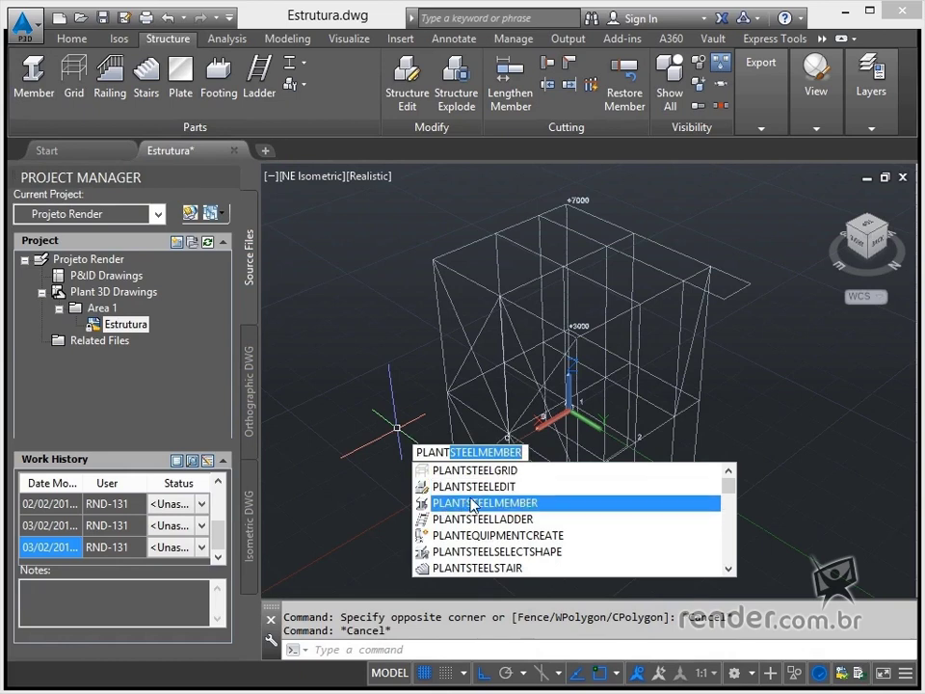
click(500, 508)
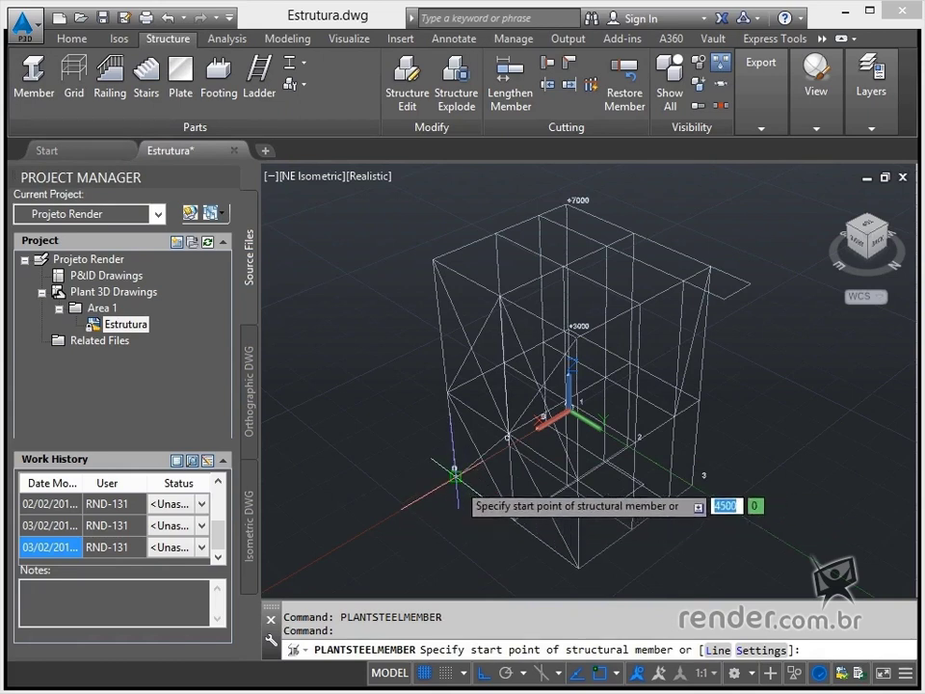
- Place a column from grid point 0 to the top grid level, then select it
click(454, 472)
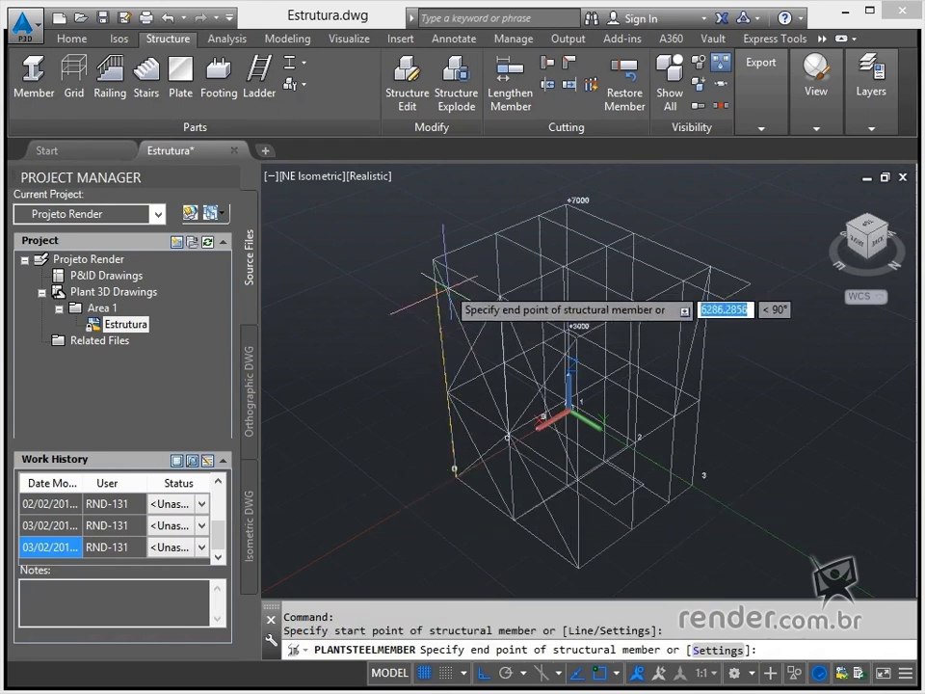
click(432, 259)
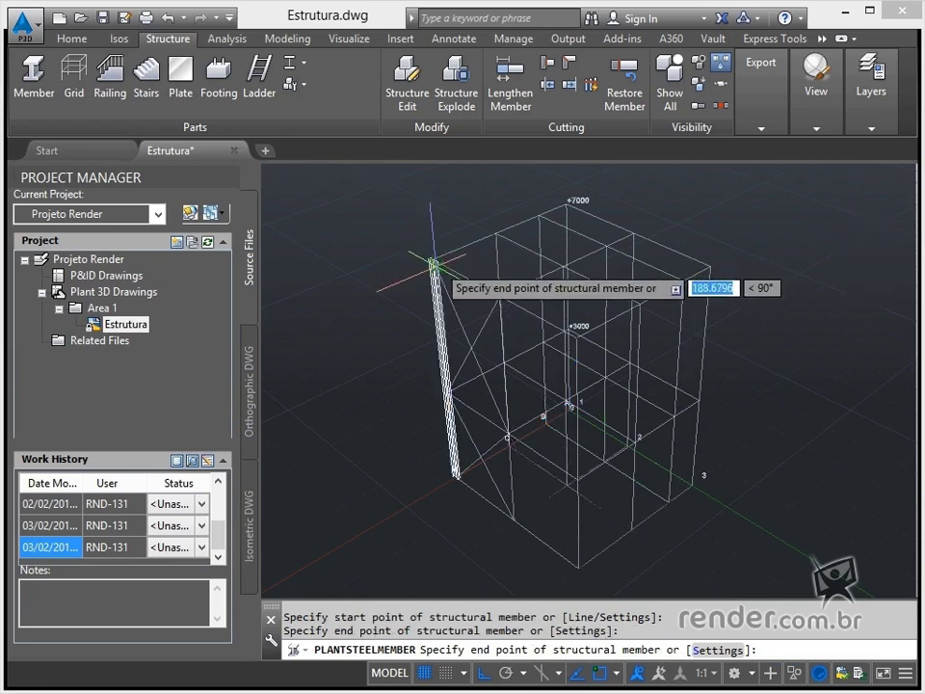
key(Escape)
scroll(448, 304, up, 3)
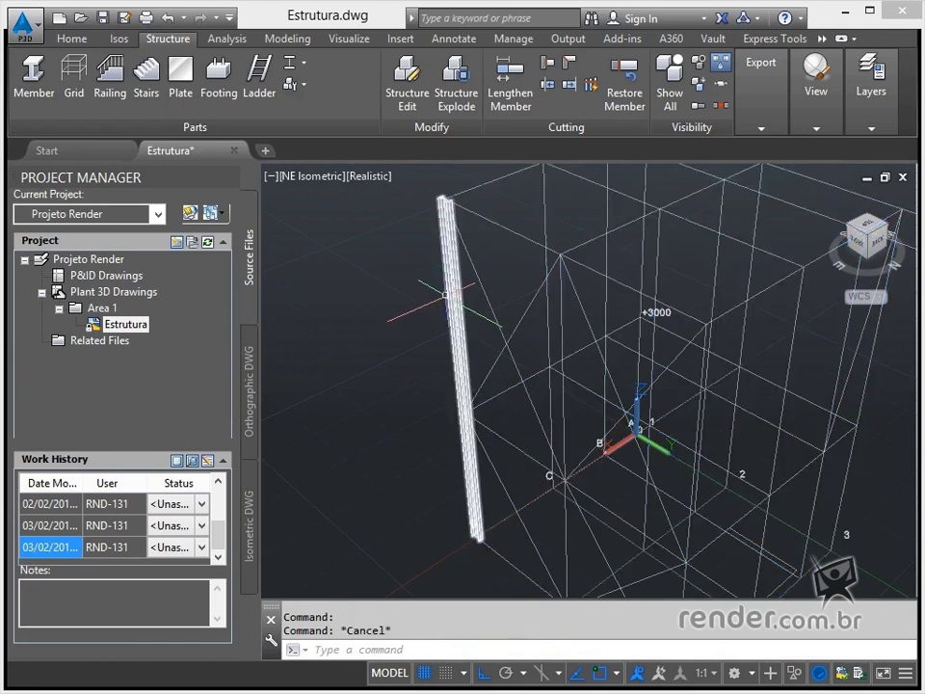
click(449, 296)
- Switch members to Line Model and zoom and pan to inspect the single-line column
key(Escape)
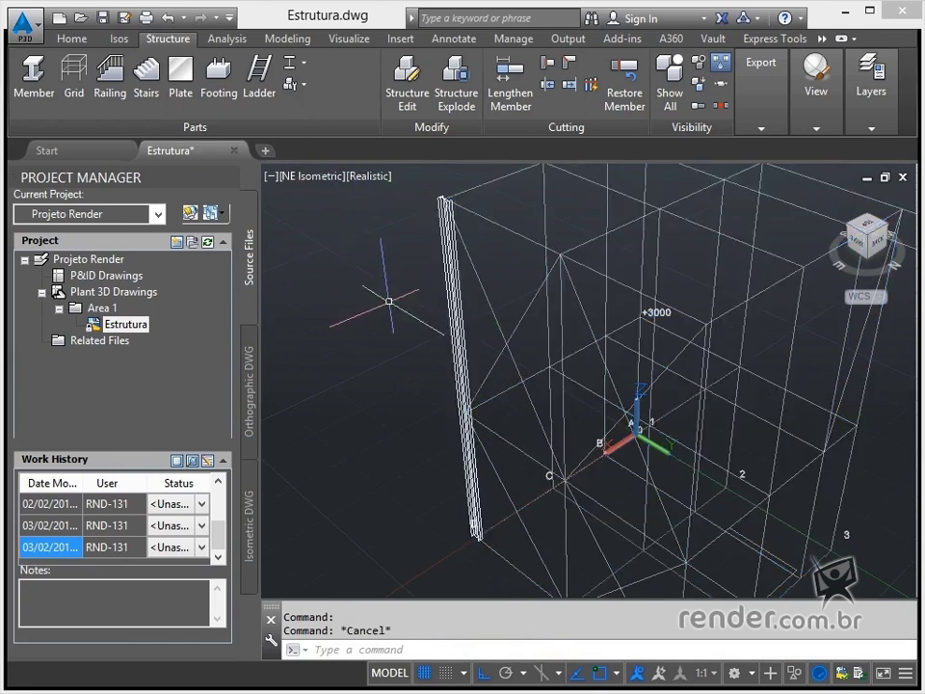
click(305, 85)
click(321, 88)
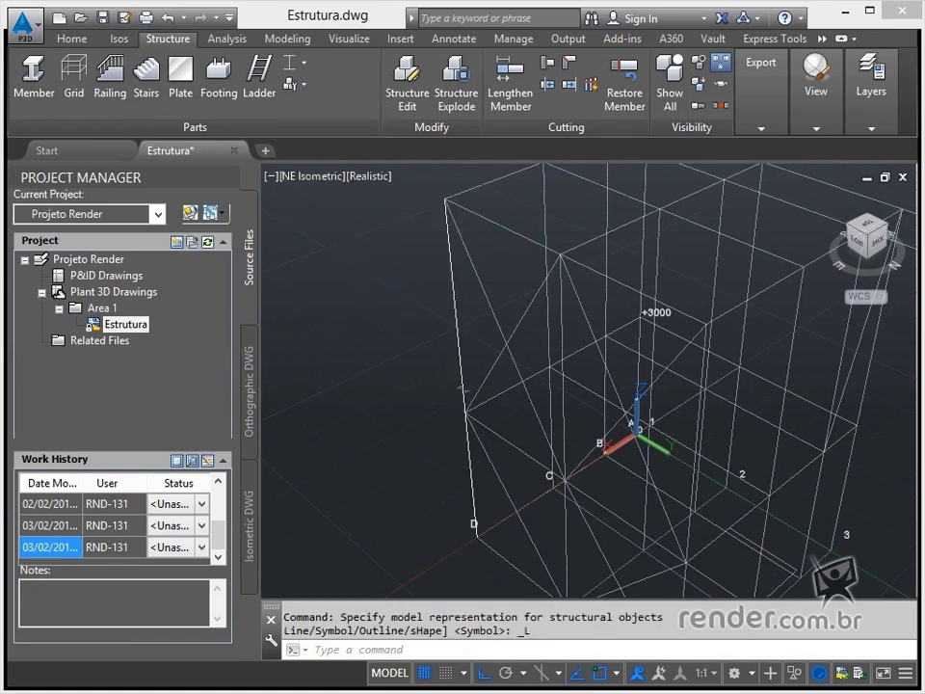
scroll(421, 395, up, 2)
middle_drag(422, 394, 588, 377)
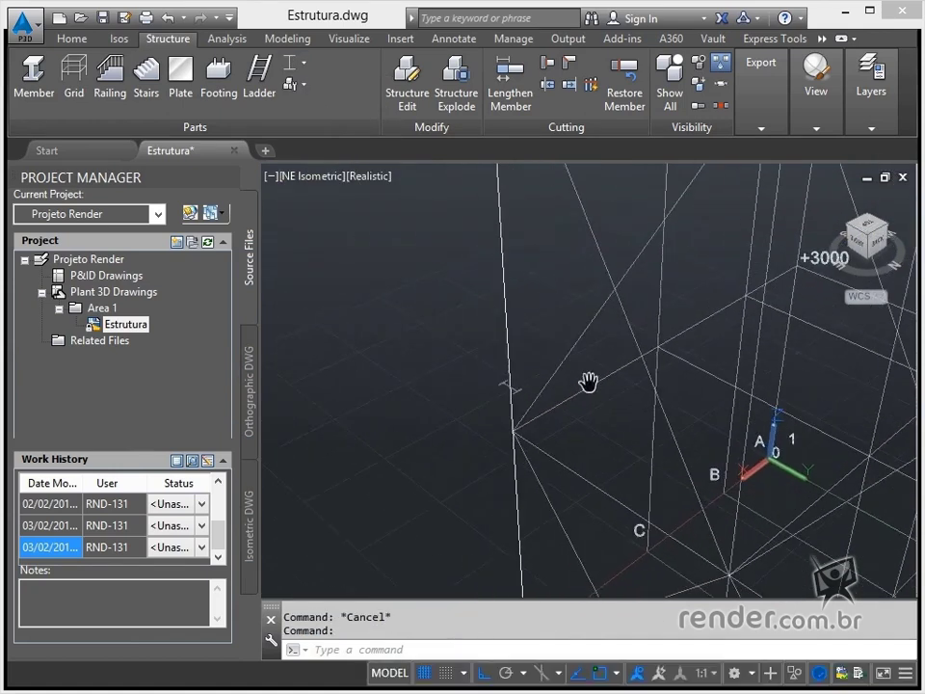
scroll(495, 386, up, 1)
scroll(495, 389, down, 2)
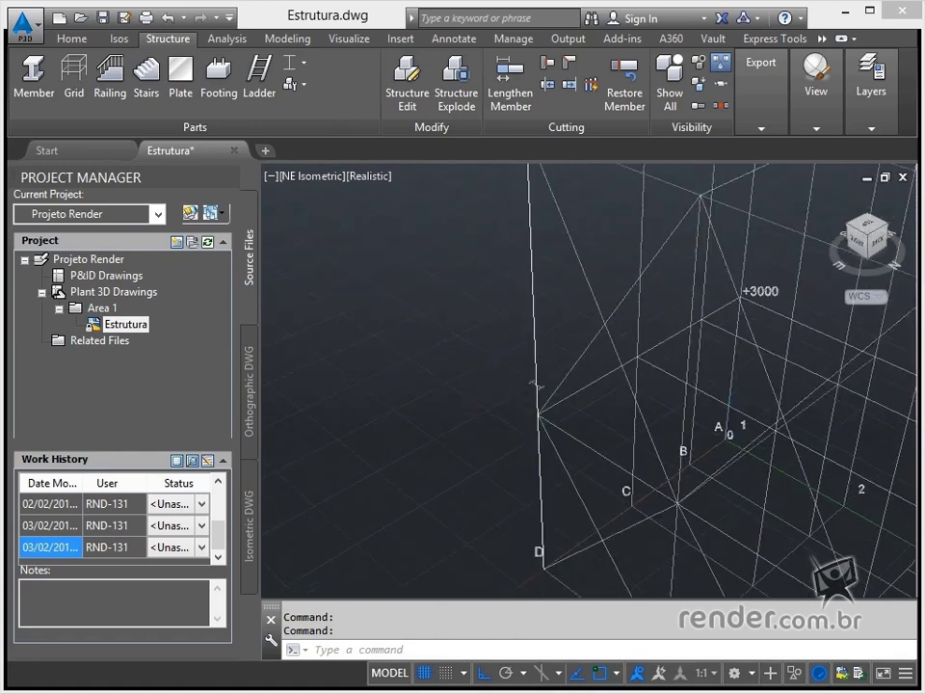
scroll(500, 372, down, 2)
middle_drag(500, 371, 424, 373)
scroll(439, 374, down, 1)
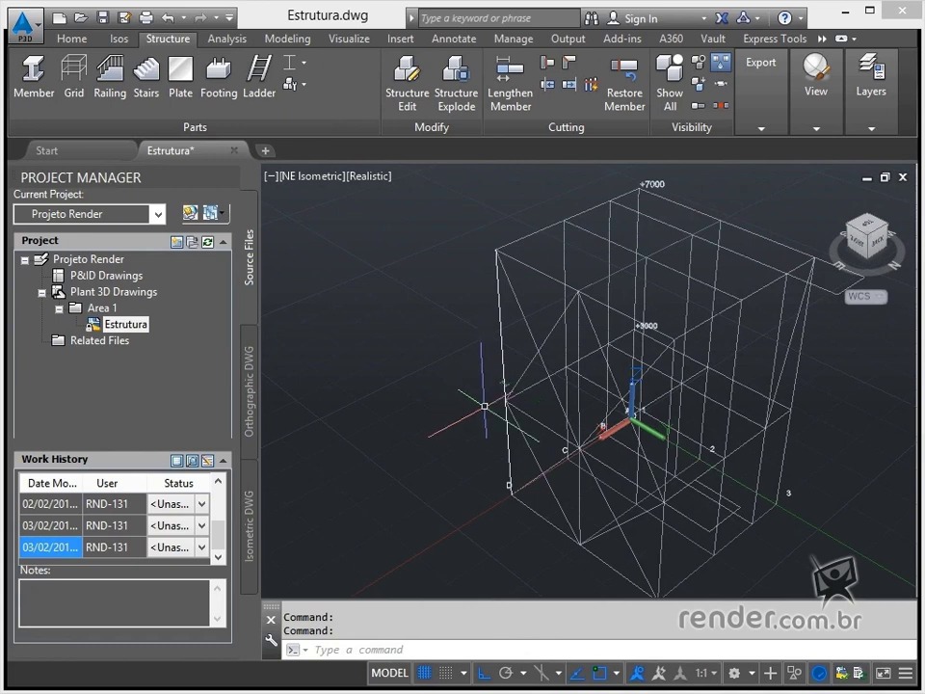
middle_drag(485, 403, 439, 394)
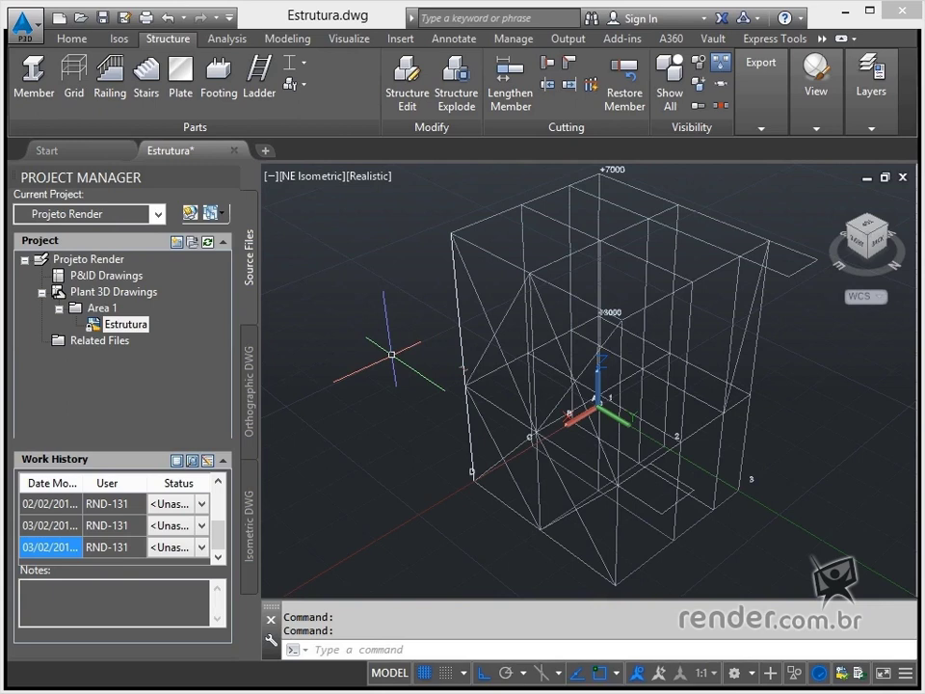
text(pla)
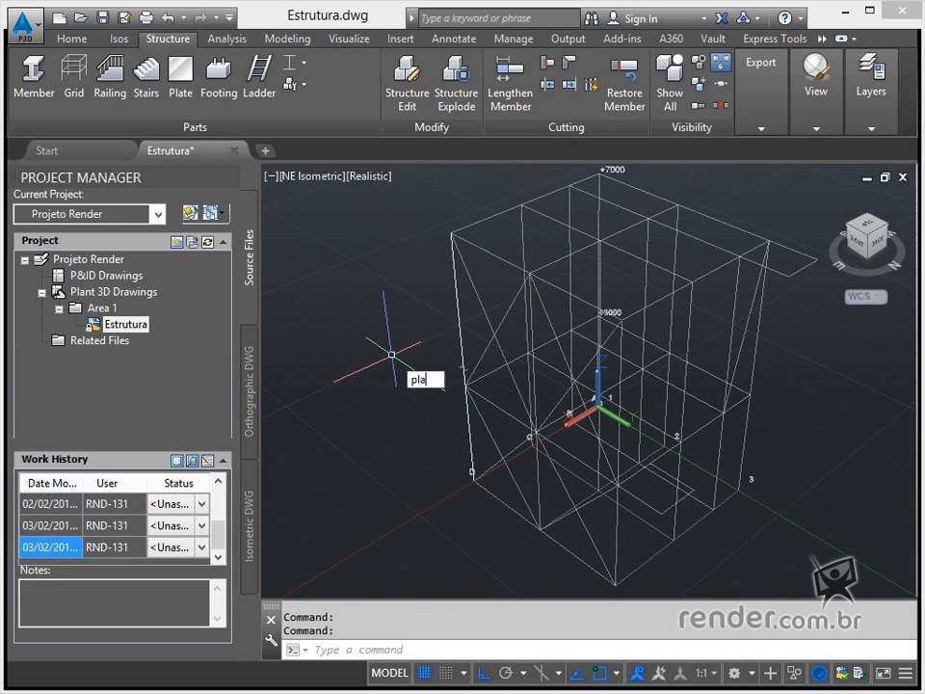
text(nts)
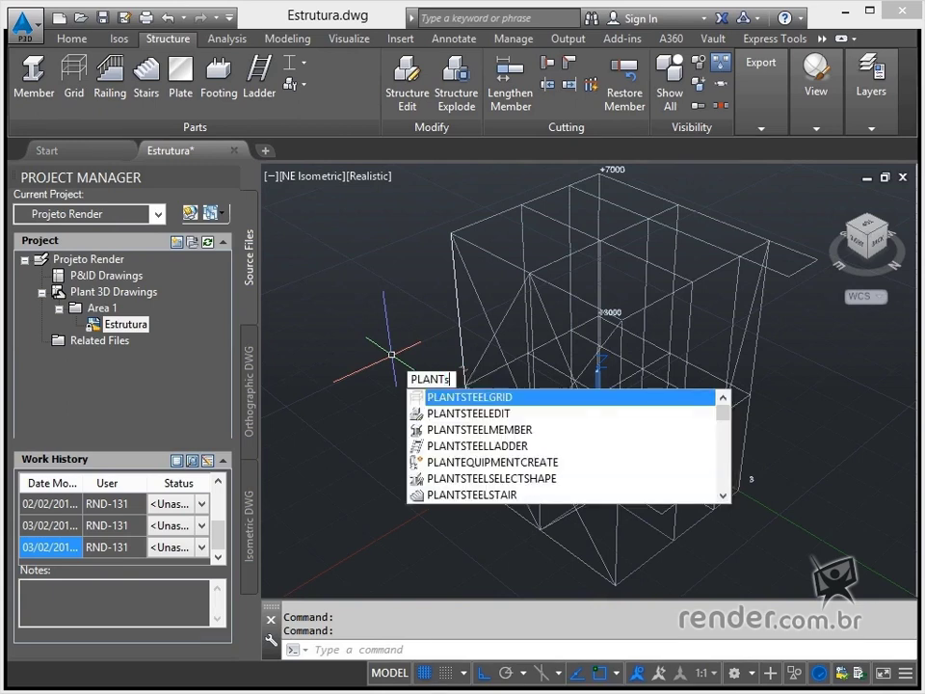
text(tee)
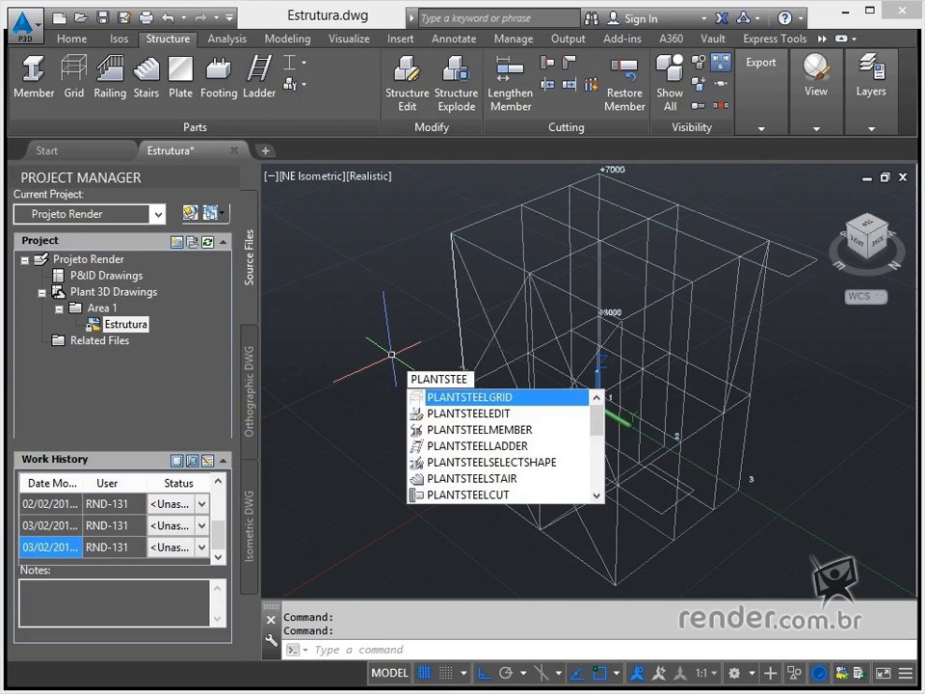
text(l)
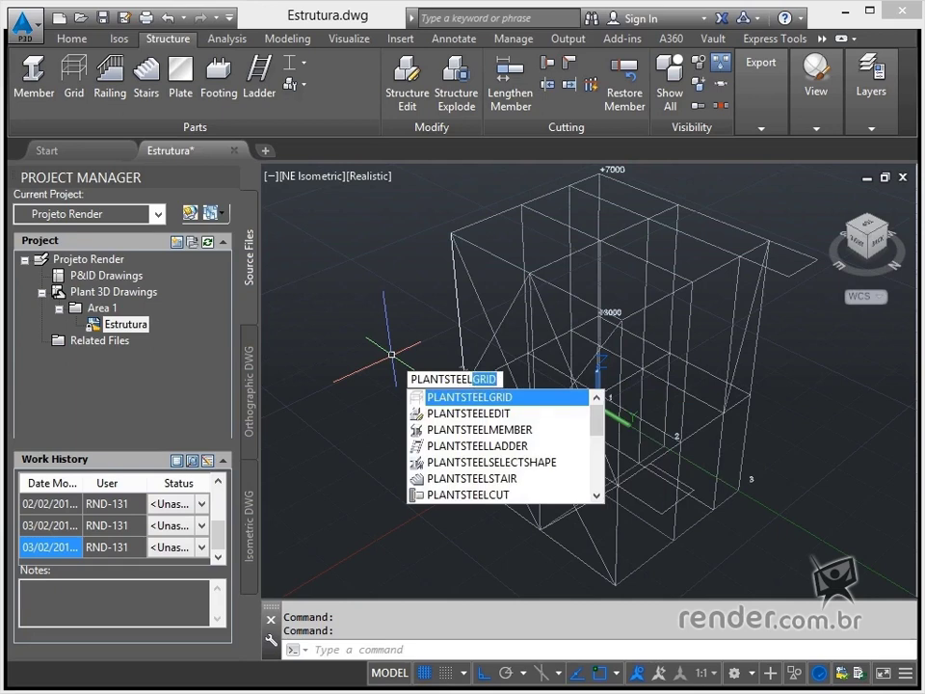
key(Down)
key(Down)
key(Down)
key(Down)
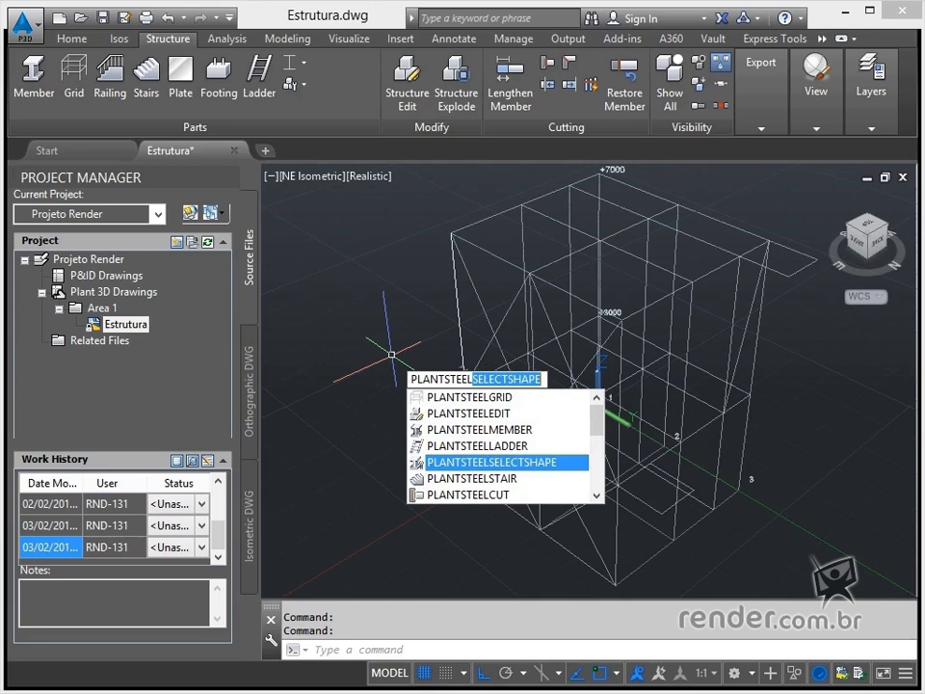
click(487, 462)
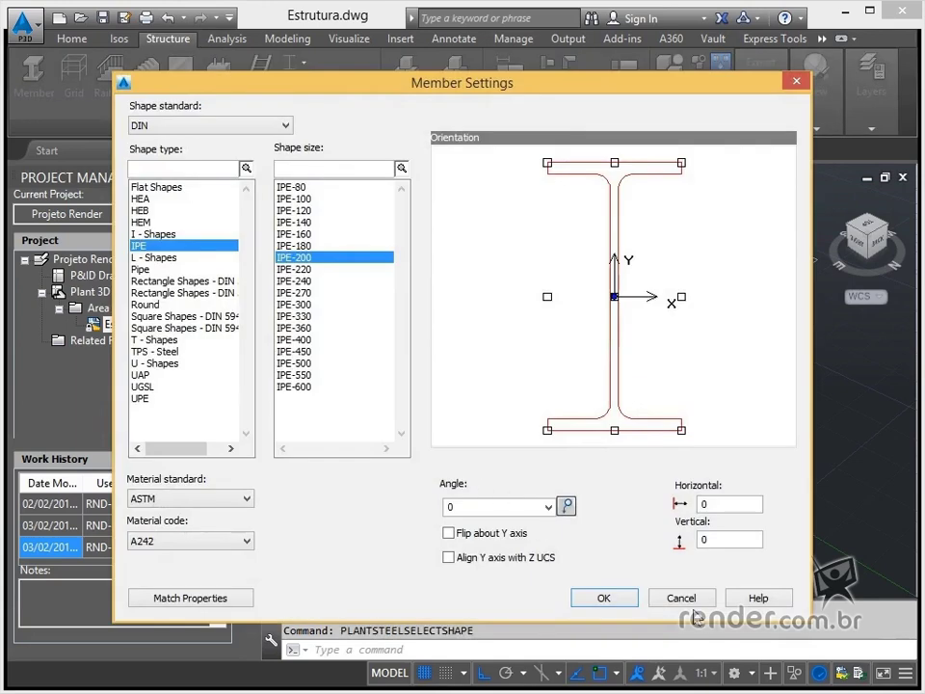
key(Return)
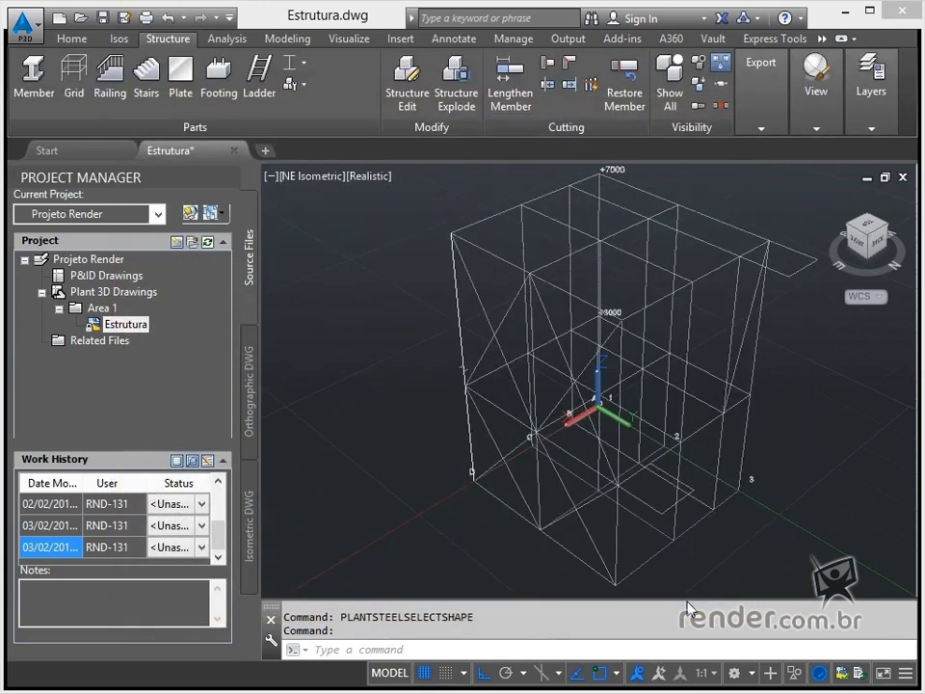
click(291, 83)
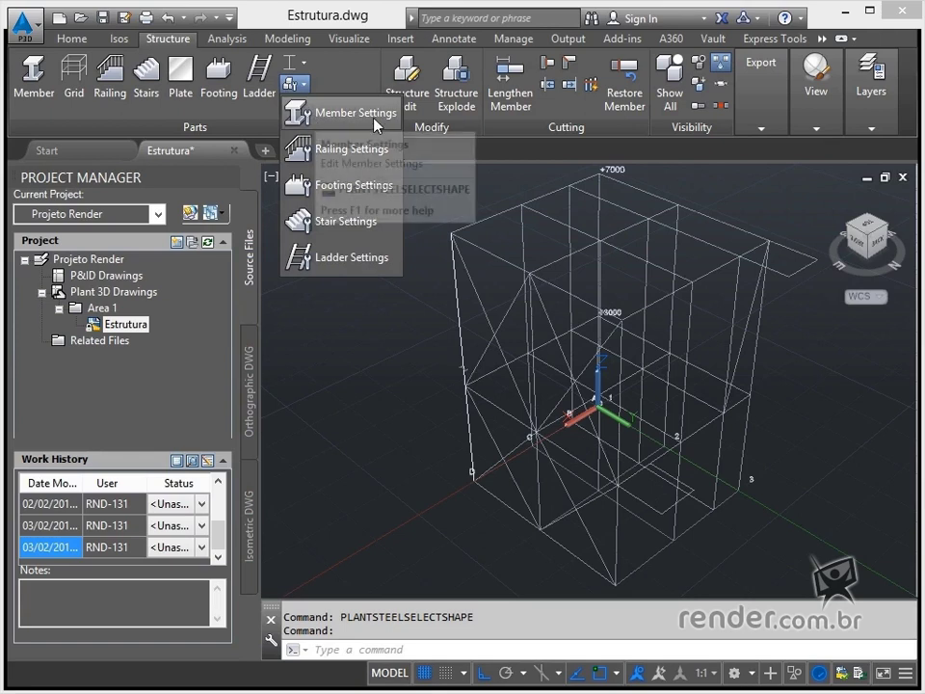
click(349, 114)
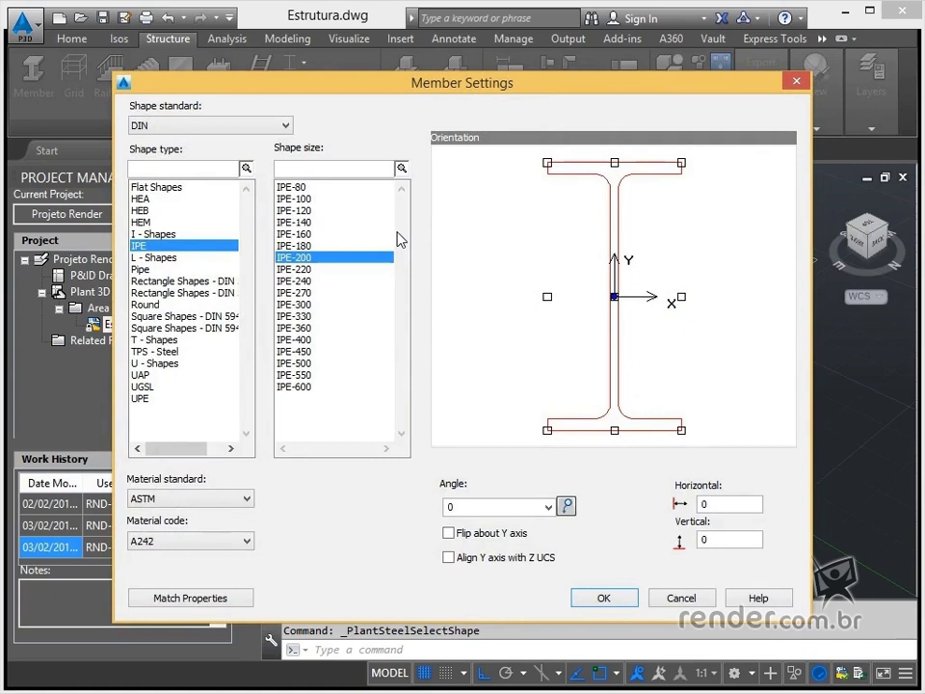
- Restart the Member command and open Member Settings from the viewport's right-click menu
click(699, 601)
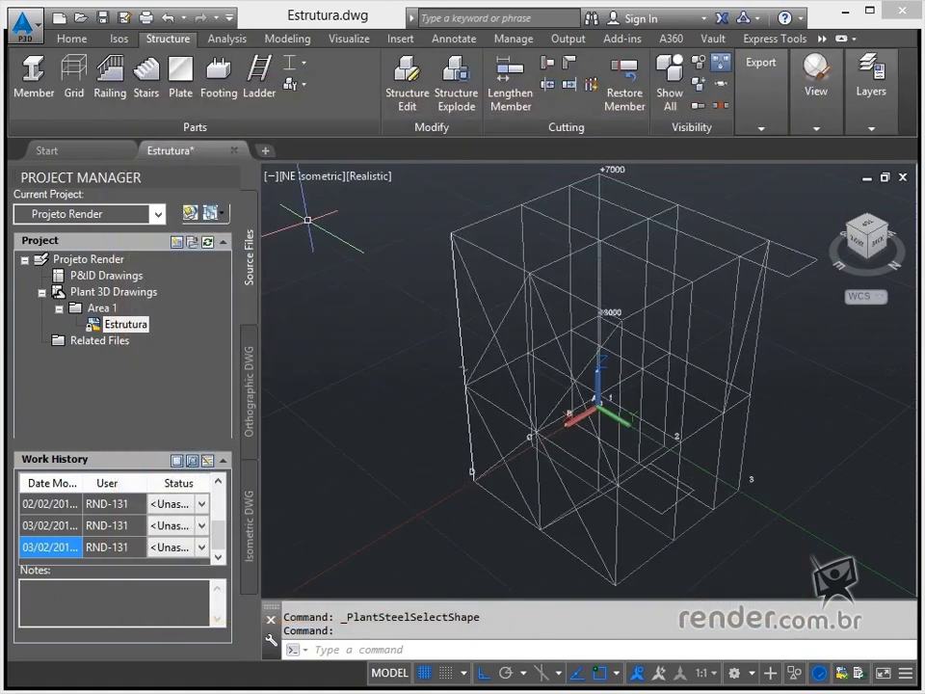
click(31, 77)
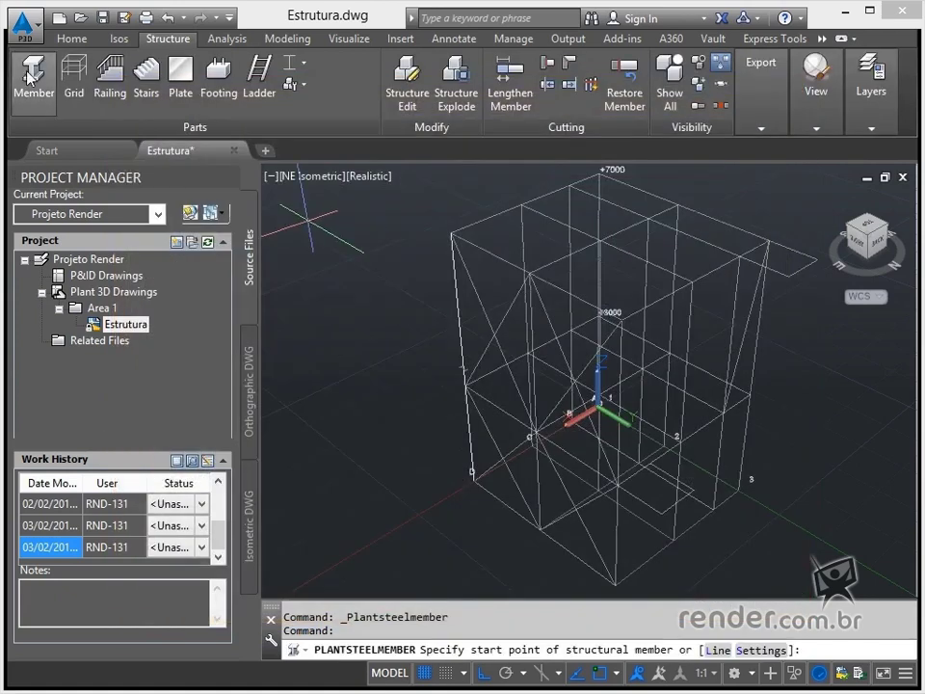
right_click(345, 287)
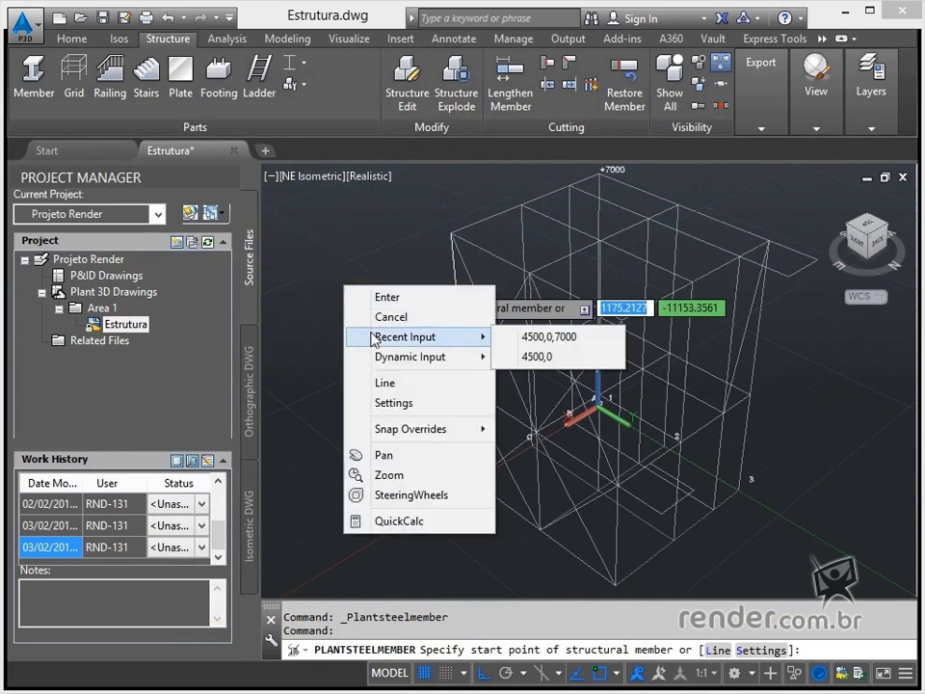
click(424, 405)
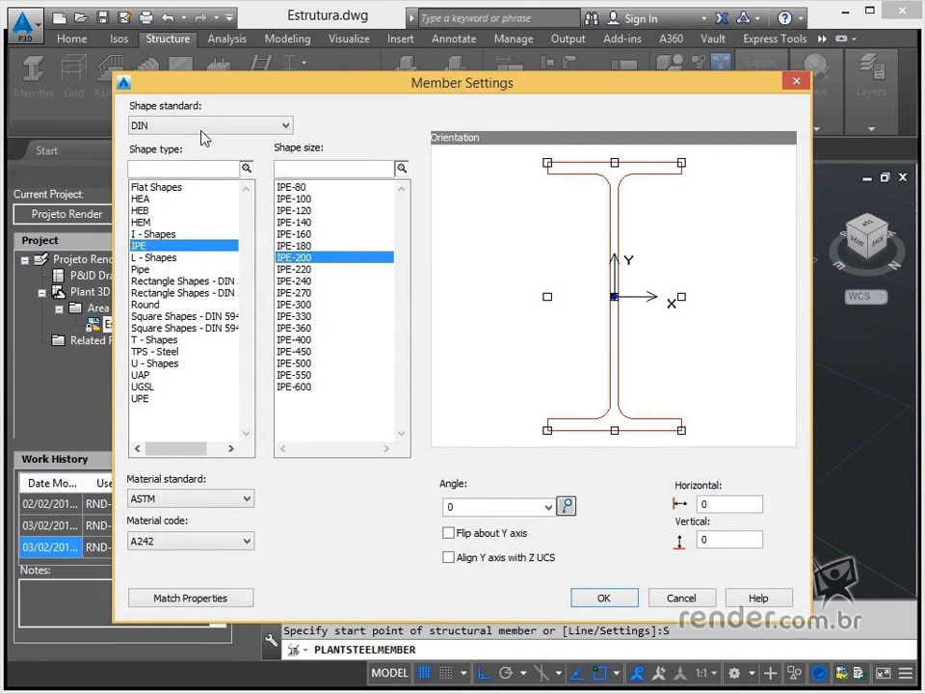
- Try AISC shape standard and Fl. 13x5 flat profile, keep ASTM material, then cancel
click(201, 126)
click(201, 127)
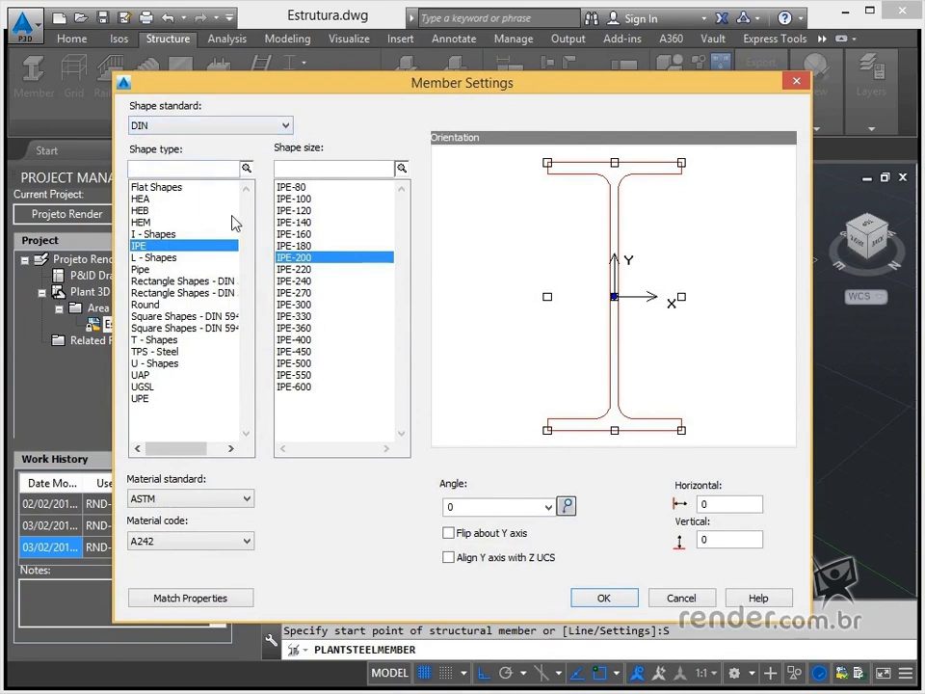
click(179, 125)
click(142, 141)
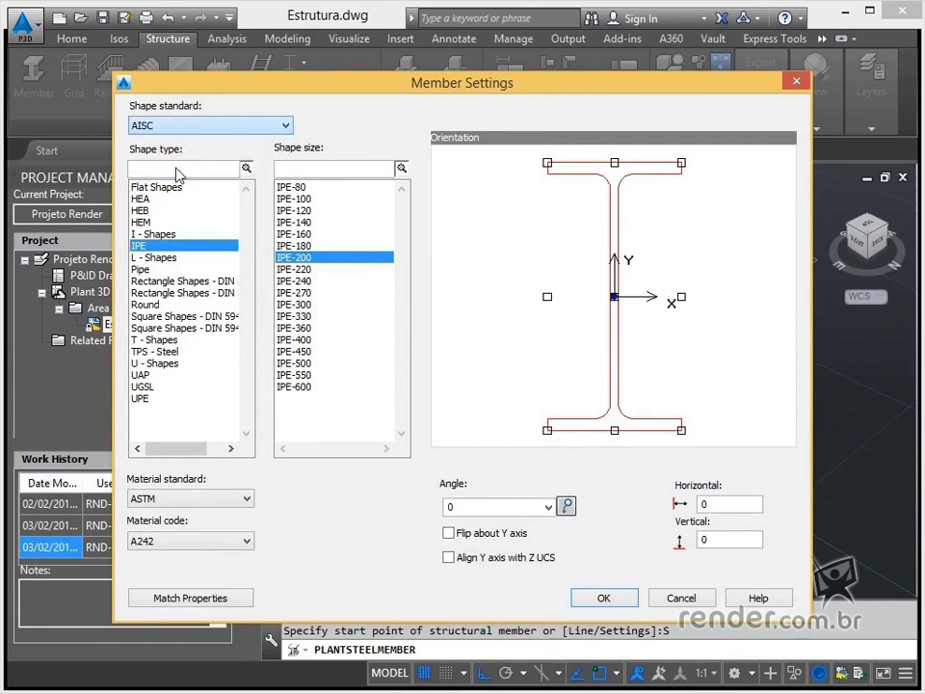
scroll(190, 244, down, 2)
click(319, 246)
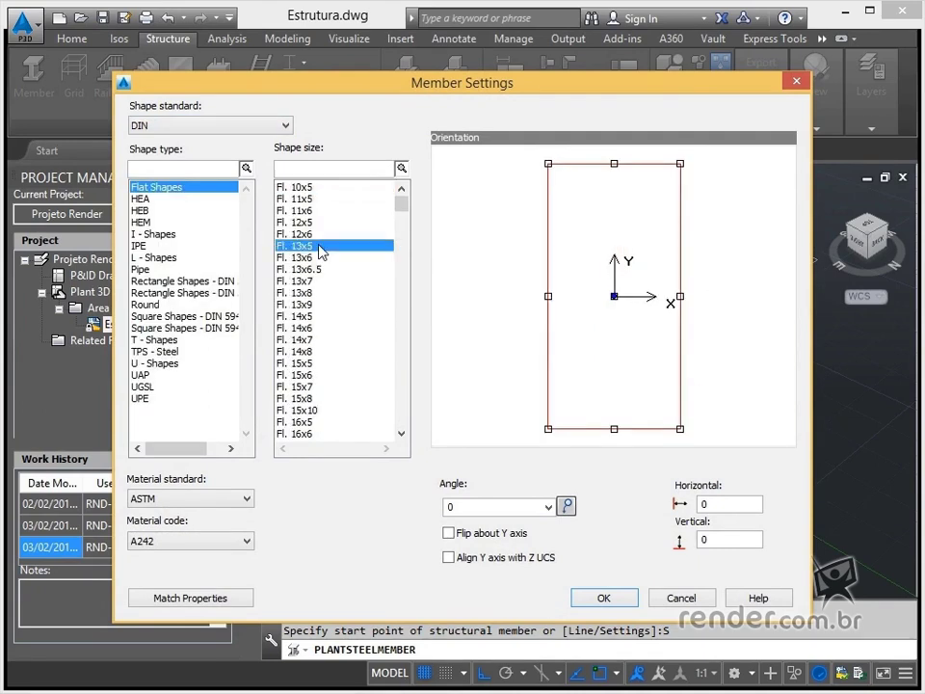
scroll(320, 249, down, 7)
click(186, 498)
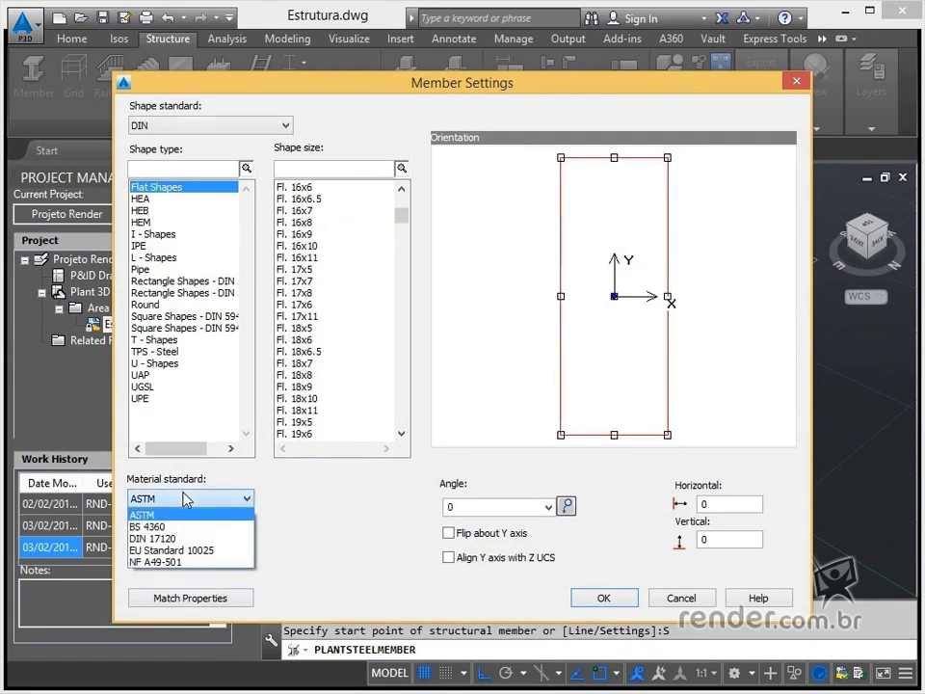
click(246, 497)
click(679, 599)
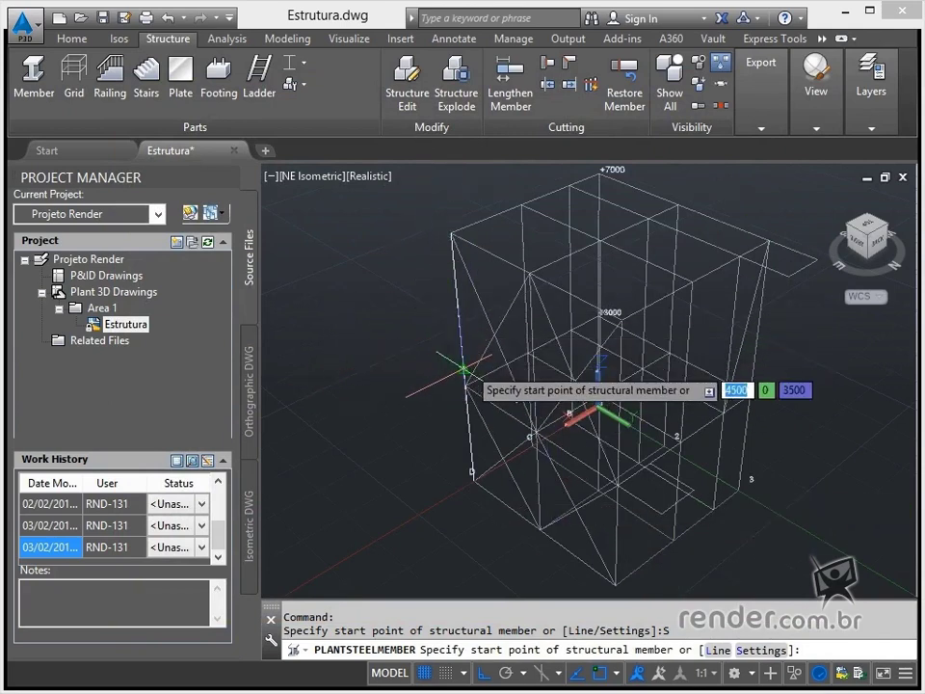
- Cancel the pending steel member command with Esc
key(Escape)
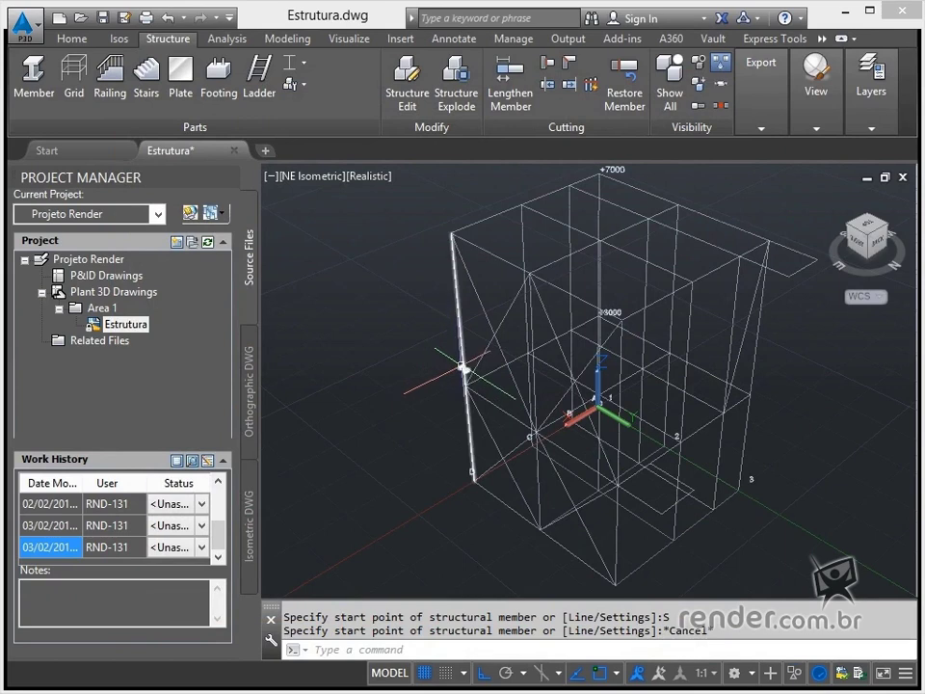